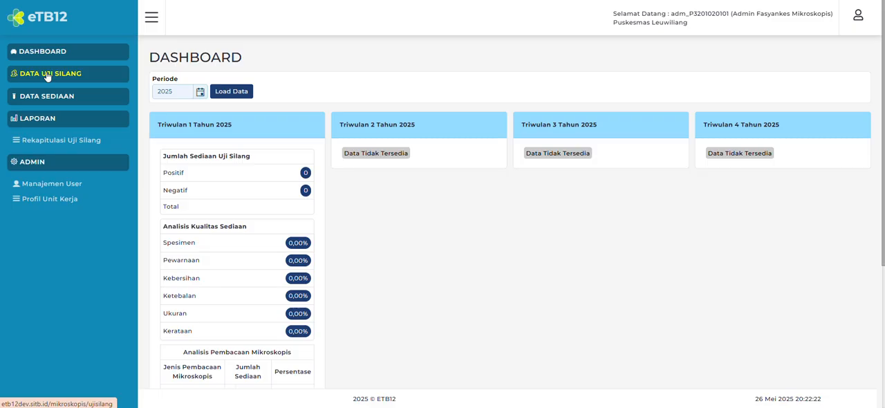
# - Open the 2025 Triwulan I microscopy cross-check record of Puskesmas Leuwiliang for editing from the Data Uji Silang list
pyautogui.click(47, 76)
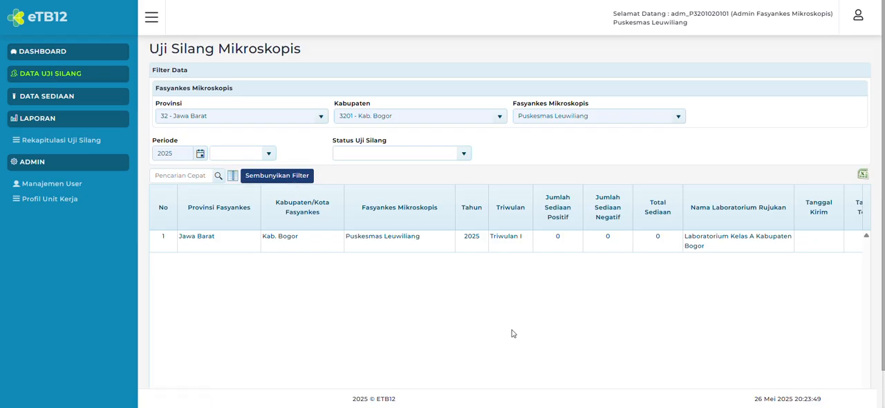
pyautogui.scroll(-1, 512, 307)
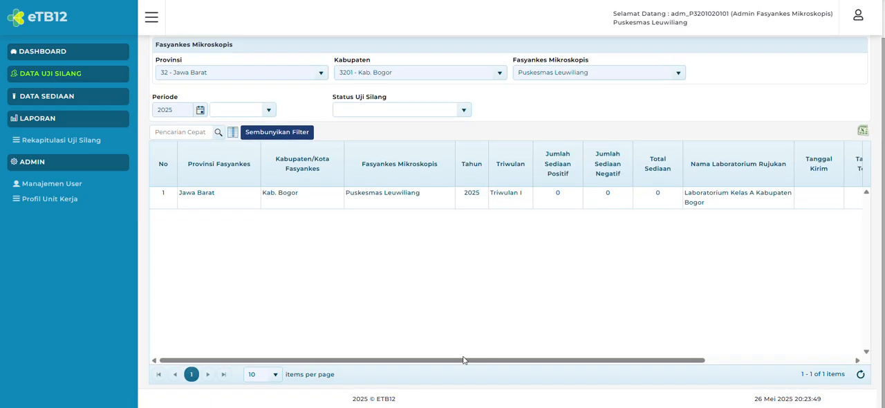
pyautogui.moveTo(463, 360); pyautogui.dragTo(434, 364)
pyautogui.scroll(1, 411, 231)
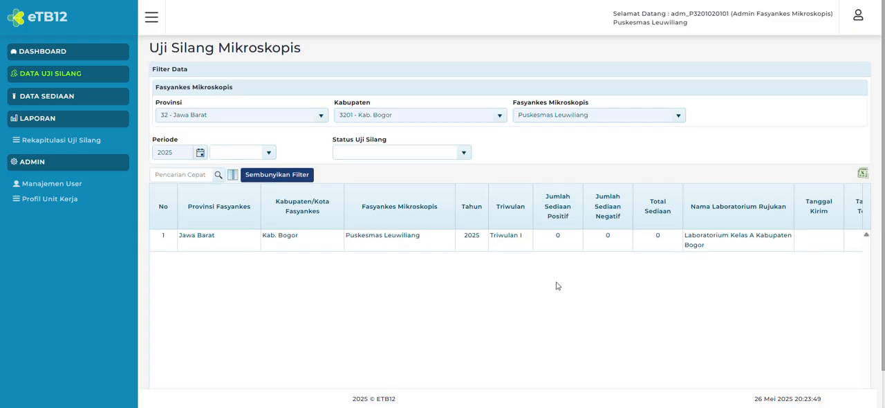
pyautogui.scroll(-1, 556, 286)
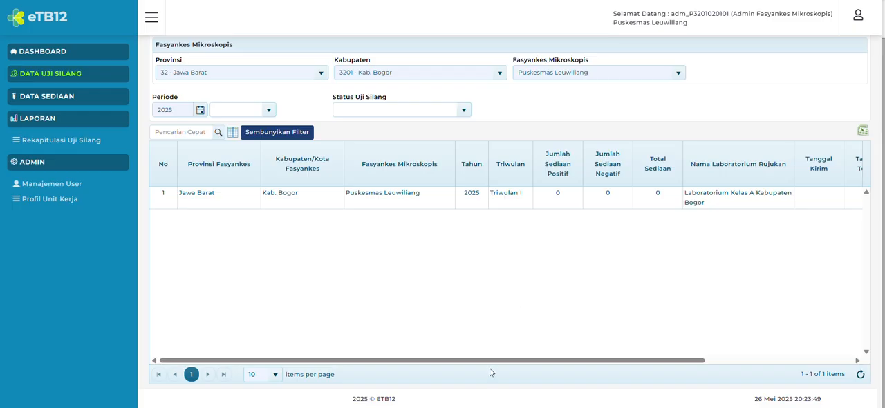
pyautogui.moveTo(495, 361); pyautogui.dragTo(733, 371)
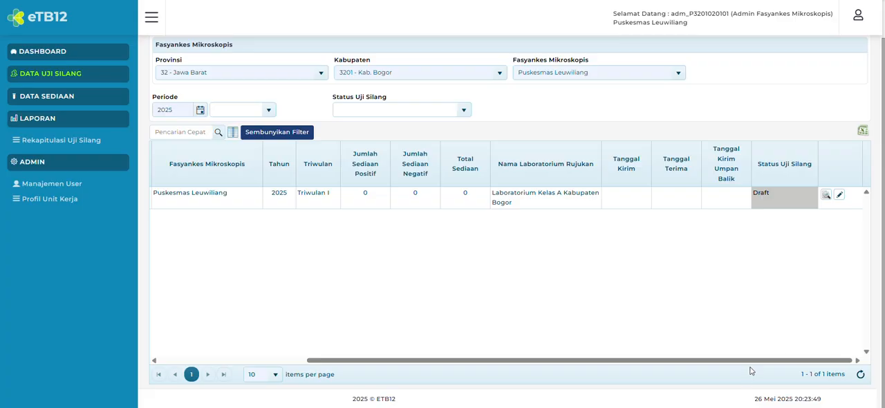
pyautogui.scroll(1, 874, 278)
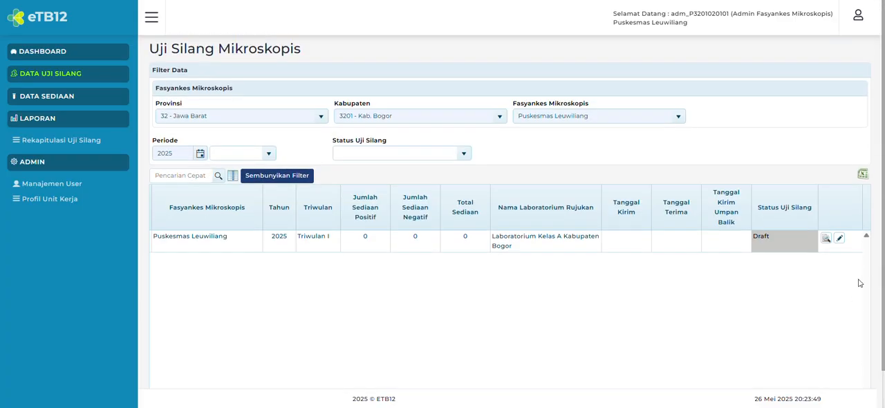
pyautogui.click(841, 240)
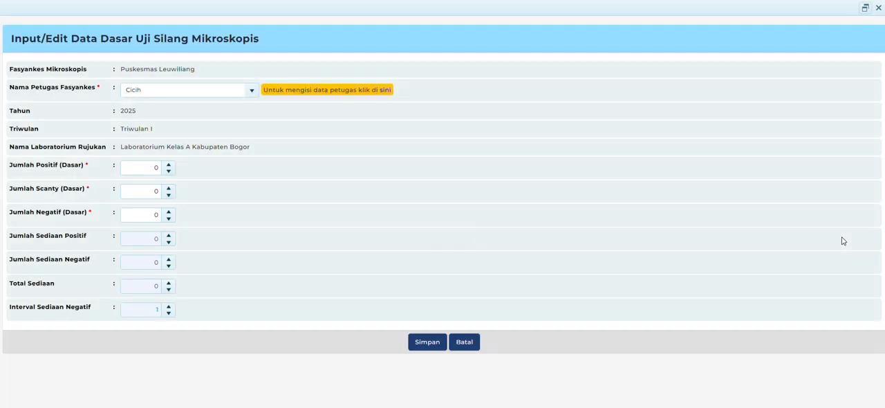
# - Select the health facility officer's name for the cross-check record
pyautogui.click(253, 94)
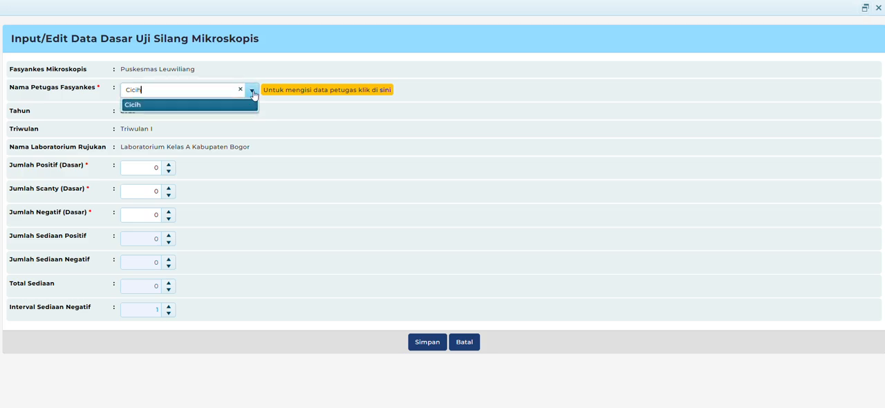
pyautogui.click(133, 105)
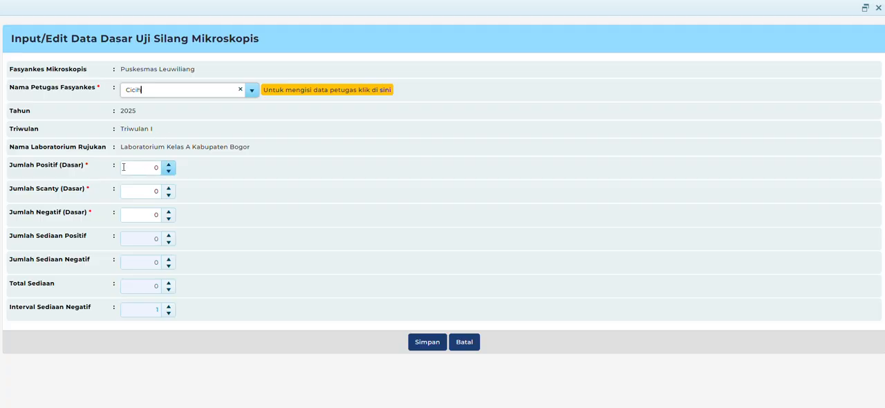
pyautogui.click(154, 168)
pyautogui.click(170, 193)
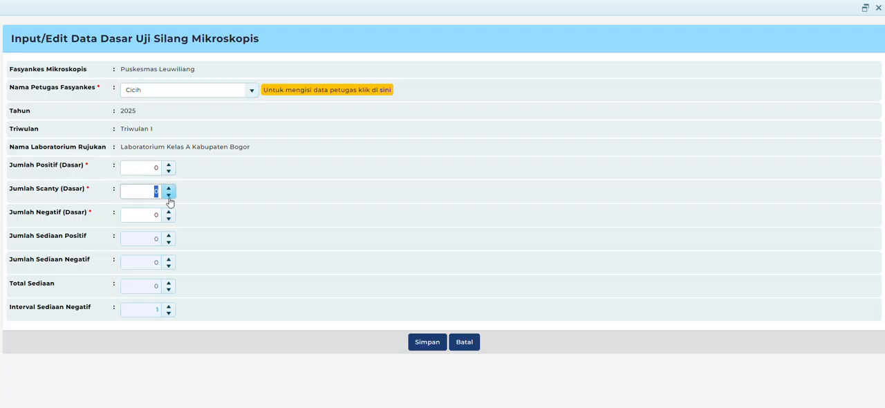
pyautogui.click(168, 217)
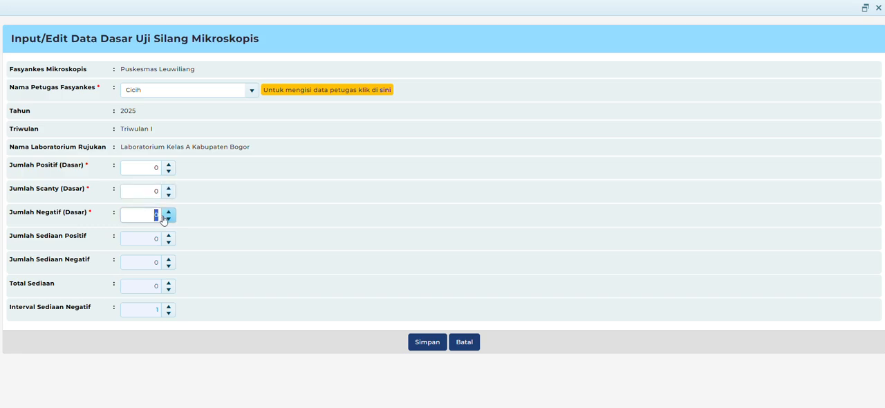
pyautogui.click(194, 175)
# - Enter base counts of 12 positive, 5 scanty and 45 negative slides, and save the record
pyautogui.doubleClick(155, 167)
pyautogui.write('12')
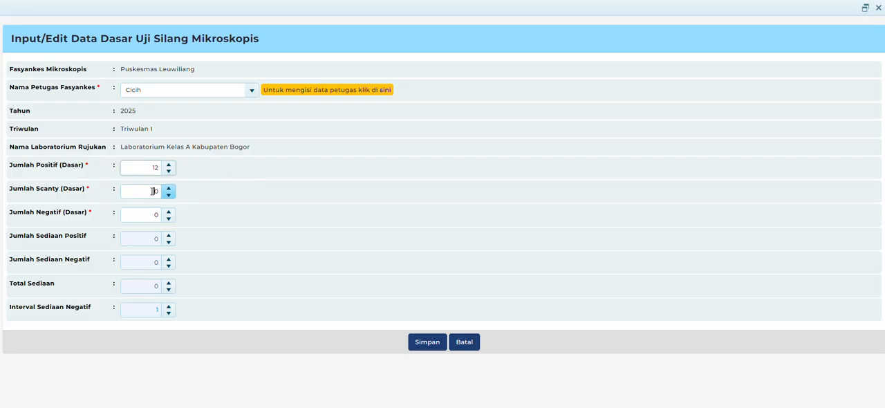
pyautogui.doubleClick(154, 191)
pyautogui.write('5')
pyautogui.doubleClick(148, 218)
pyautogui.write('45')
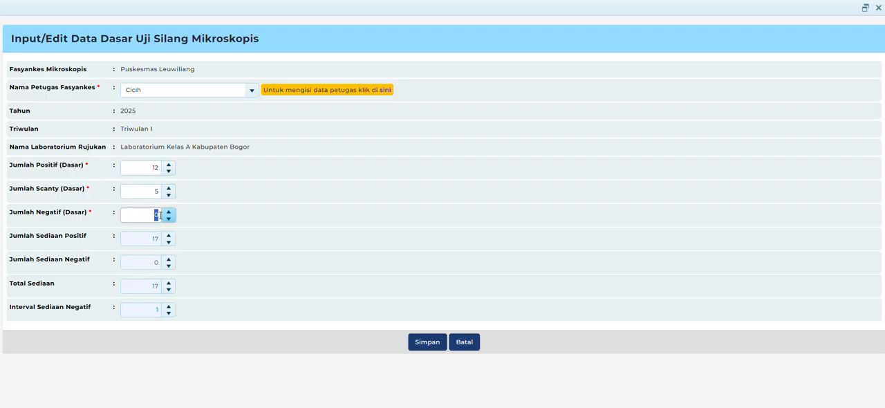
pyautogui.click(215, 220)
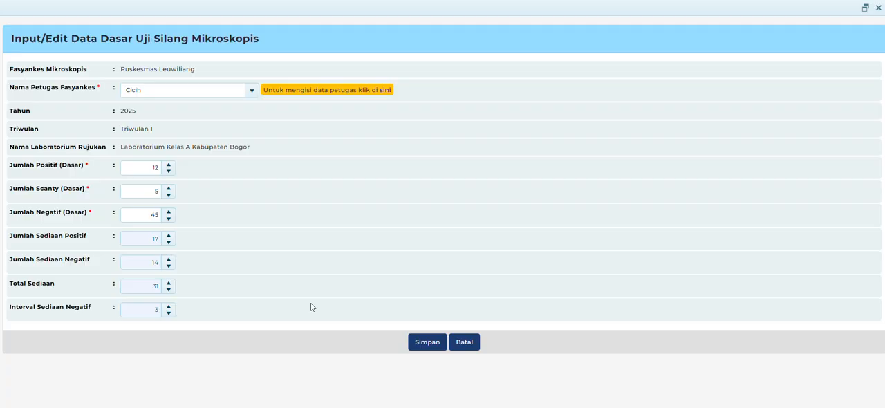
pyautogui.click(420, 343)
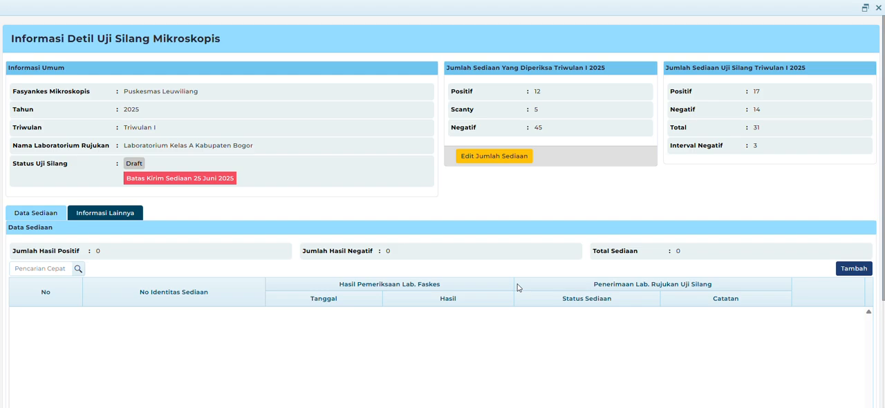
# - Start a new slide entry in the cross-check record's Data Sediaan with slide identity number 01/012345 A
pyautogui.scroll(-5, 517, 288)
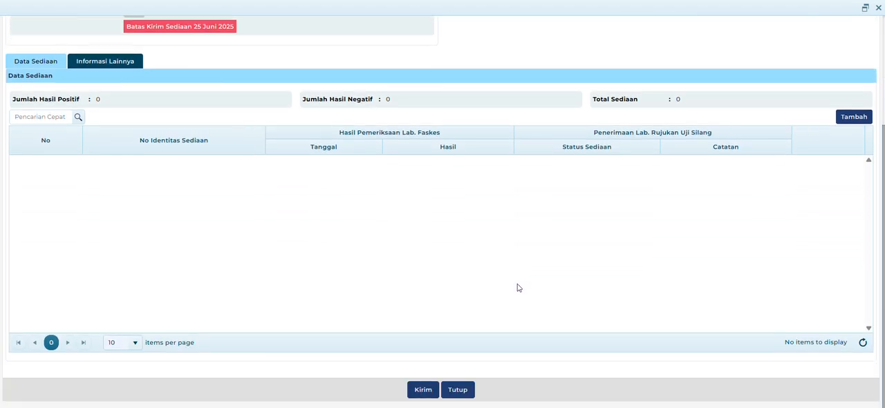
pyautogui.scroll(5, 517, 288)
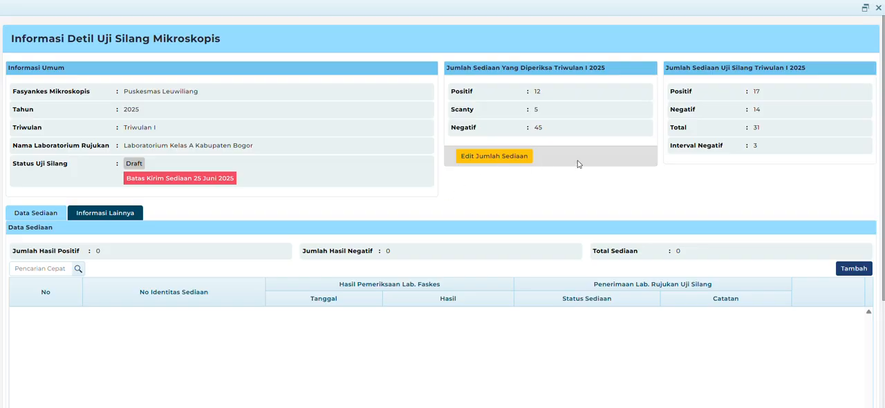
pyautogui.scroll(-3, 578, 164)
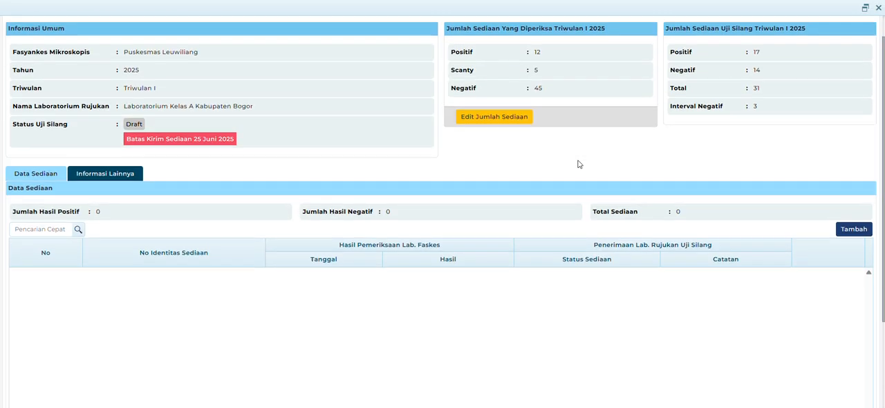
pyautogui.scroll(2, 579, 164)
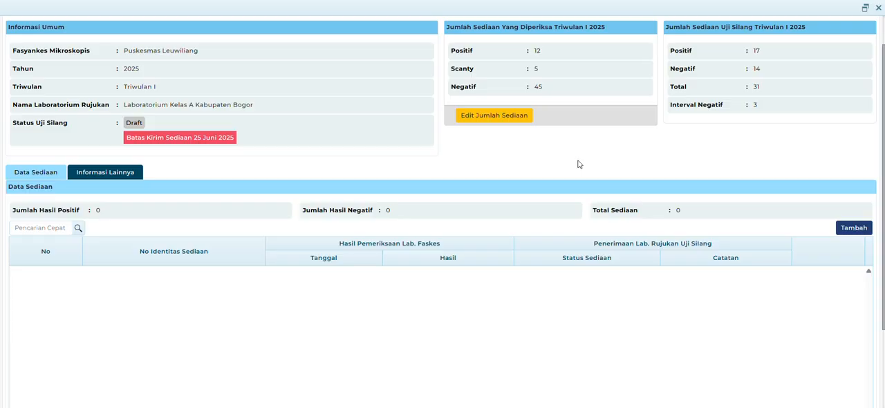
pyautogui.scroll(-1, 579, 164)
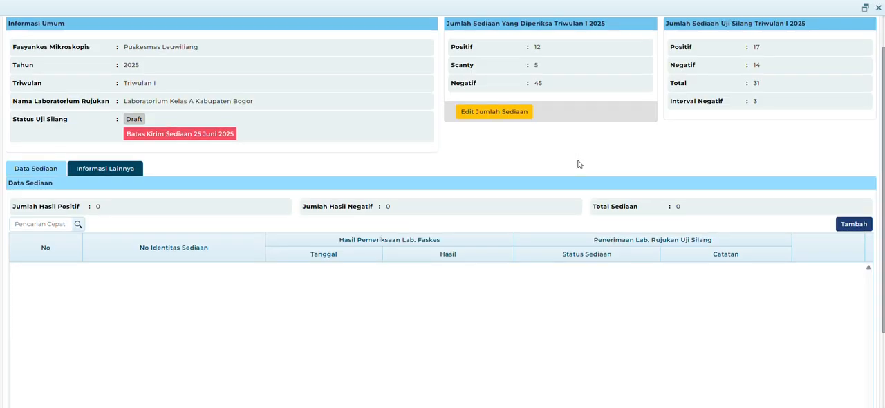
pyautogui.scroll(-3, 578, 164)
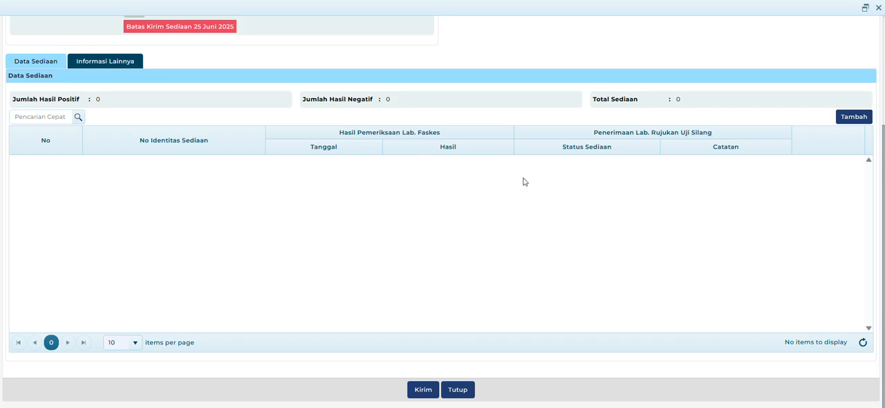
pyautogui.click(850, 119)
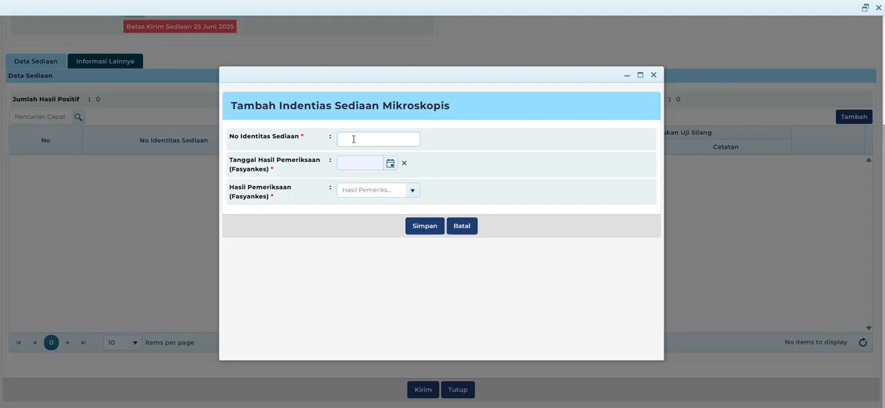
pyautogui.click(358, 135)
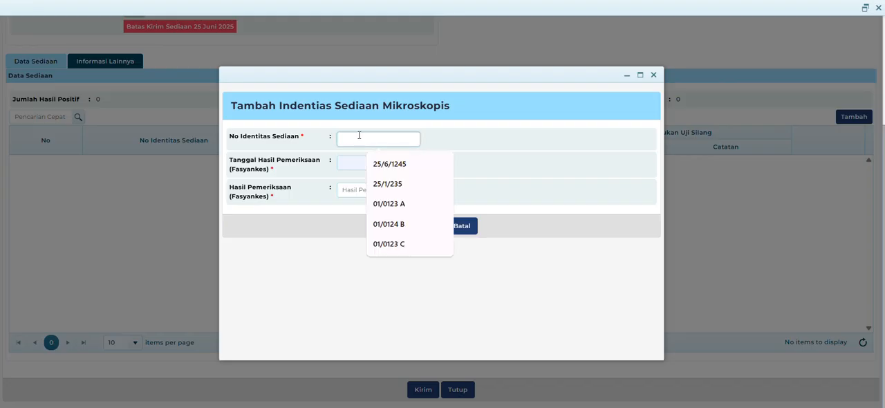
pyautogui.write('01/')
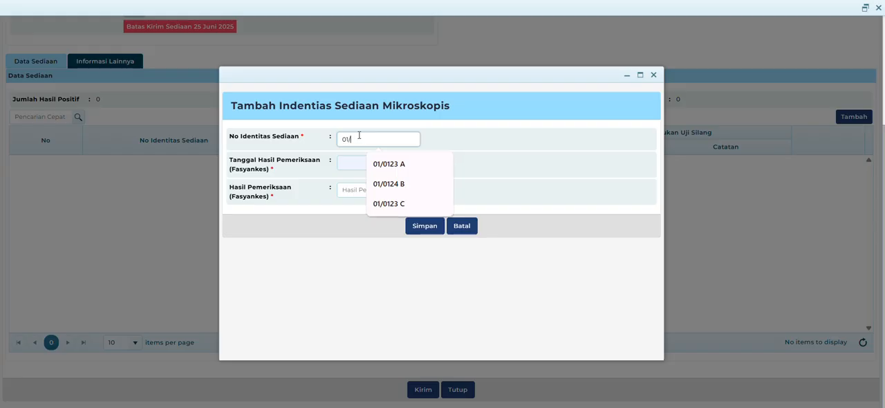
pyautogui.write('012345 A')
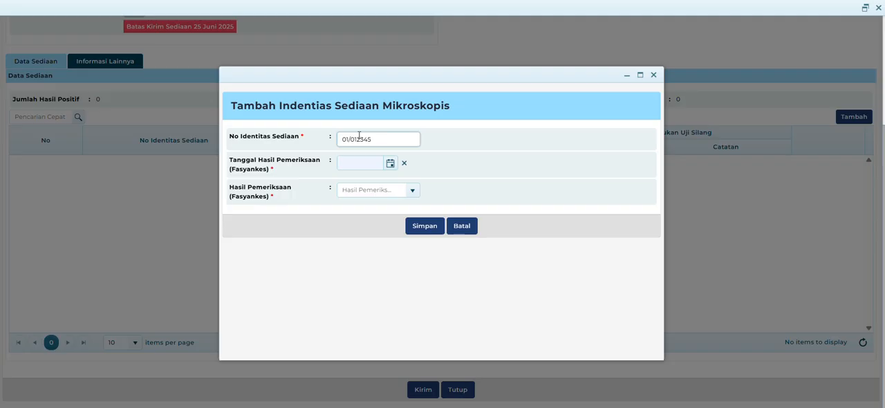
# - Set the slide's examination result date to 09/01/2025 and its result to Neg, and save the entry
pyautogui.click(390, 163)
pyautogui.click(392, 180)
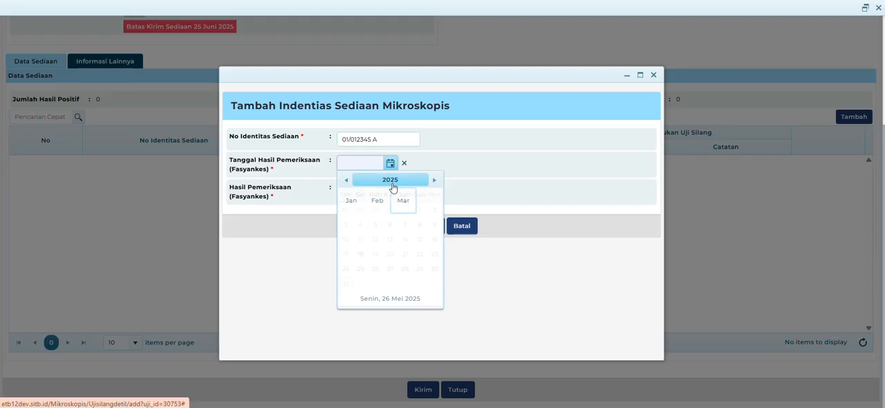
pyautogui.click(350, 201)
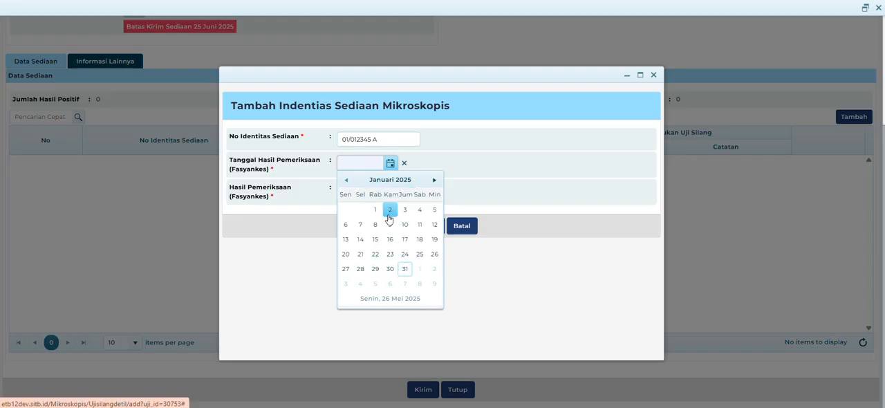
pyautogui.click(389, 225)
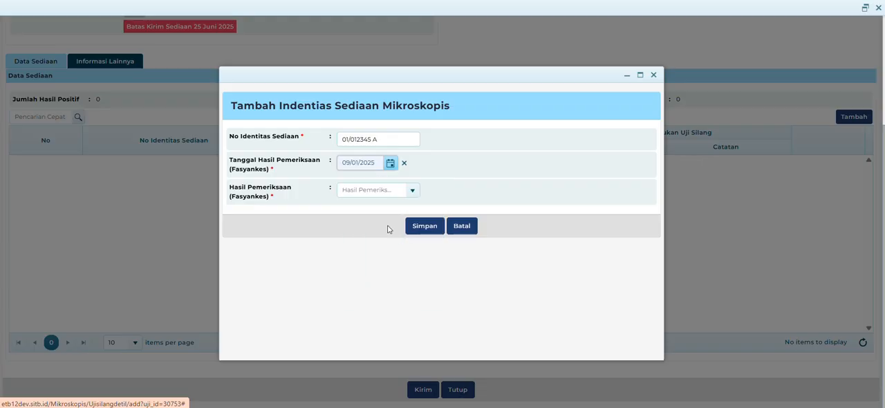
pyautogui.click(413, 191)
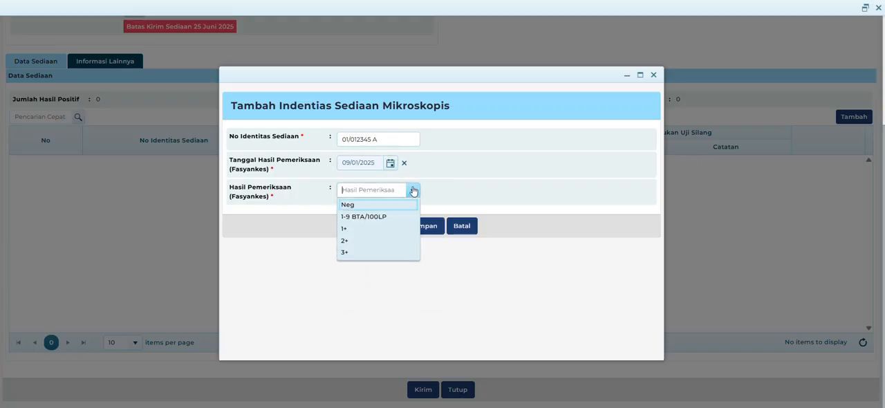
pyautogui.click(366, 205)
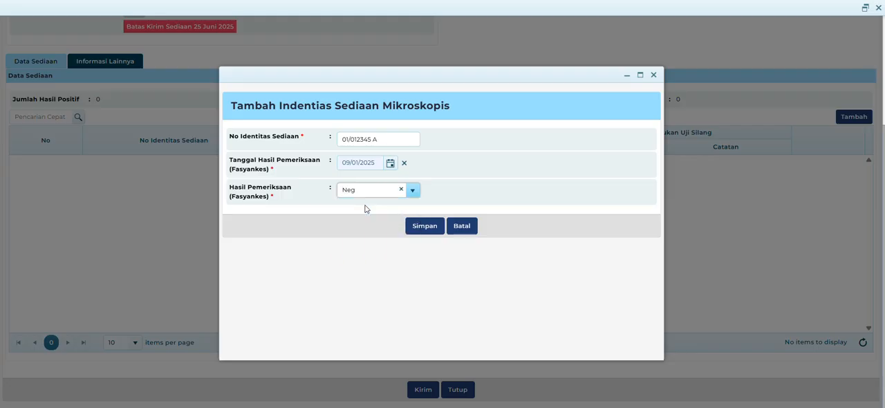
pyautogui.click(436, 226)
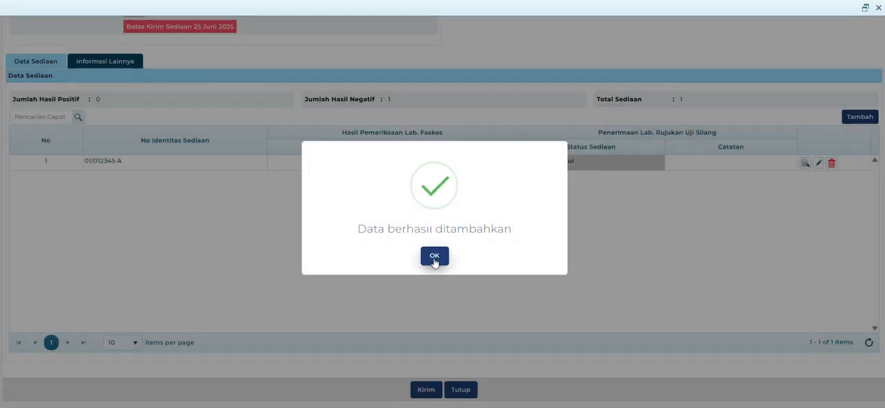
pyautogui.click(434, 254)
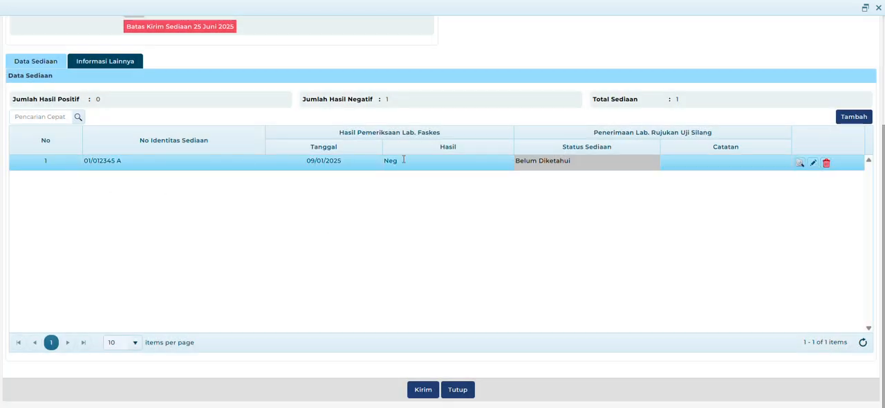
# - Start another slide entry in the record's Data Sediaan with slide identity number 01/023456 B
pyautogui.click(800, 168)
pyautogui.click(862, 119)
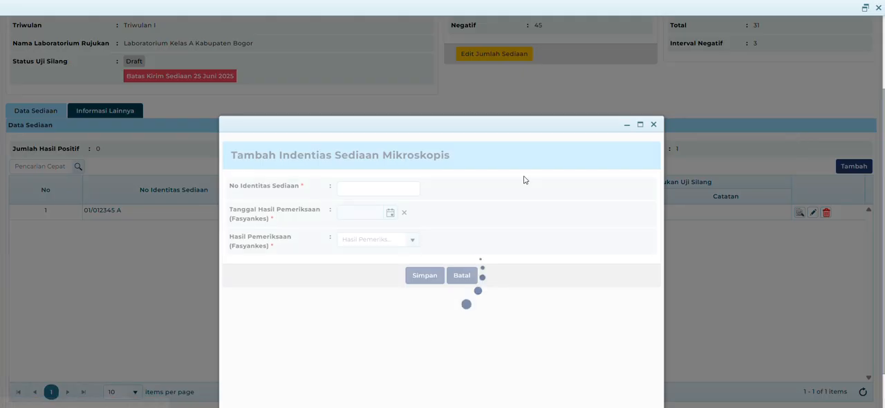
pyautogui.click(356, 189)
pyautogui.write('01/')
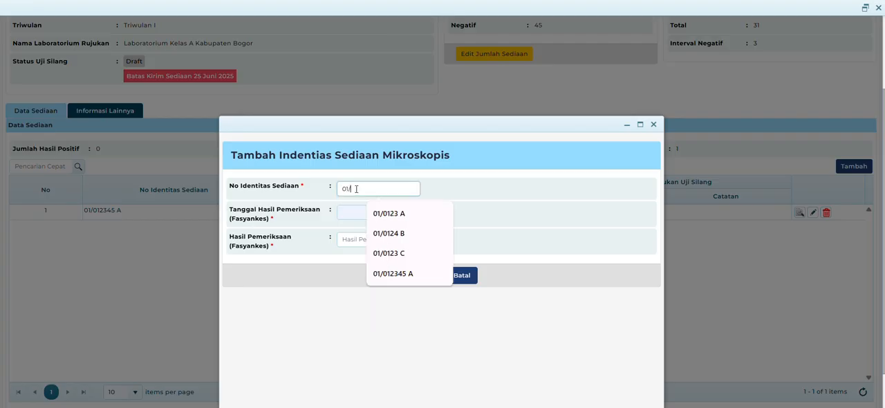
pyautogui.write('0134')
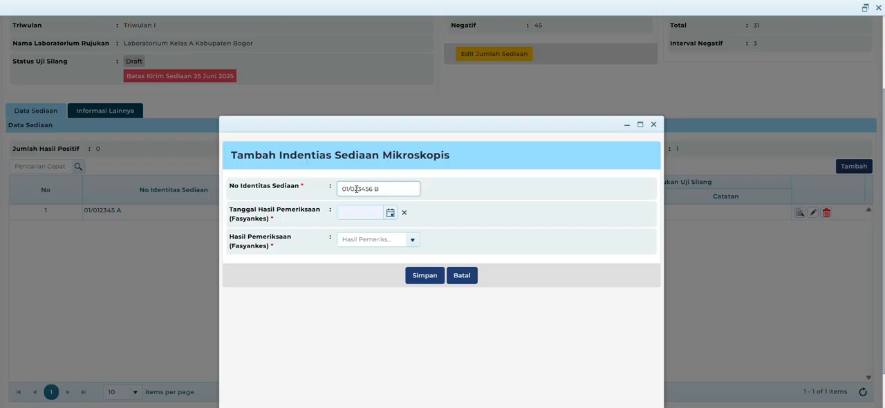
# - Set slide 01/023456 B's examination date to 04/01/2025 and its result to 1-9 BTA/100LP, and save the entry
pyautogui.click(390, 212)
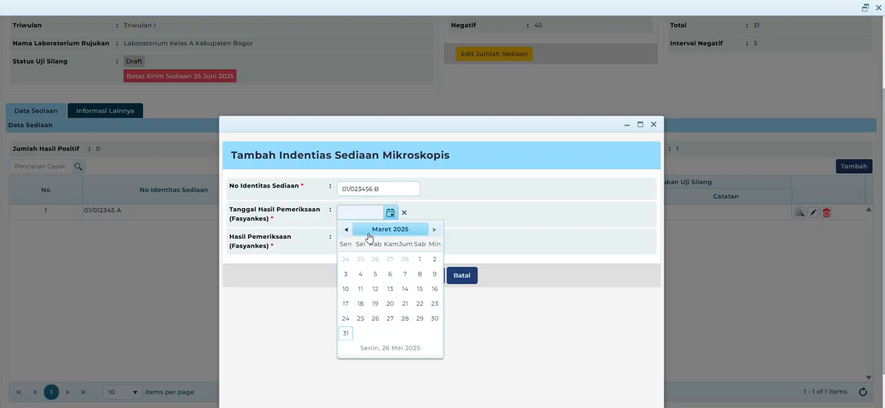
pyautogui.click(356, 230)
pyautogui.click(356, 251)
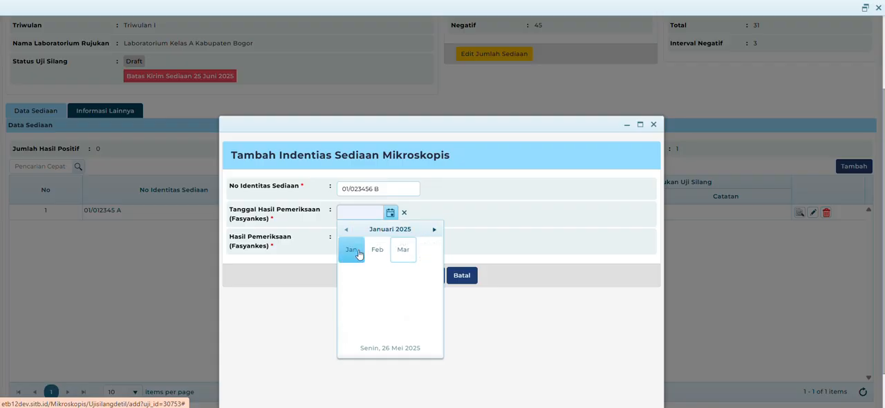
pyautogui.click(419, 259)
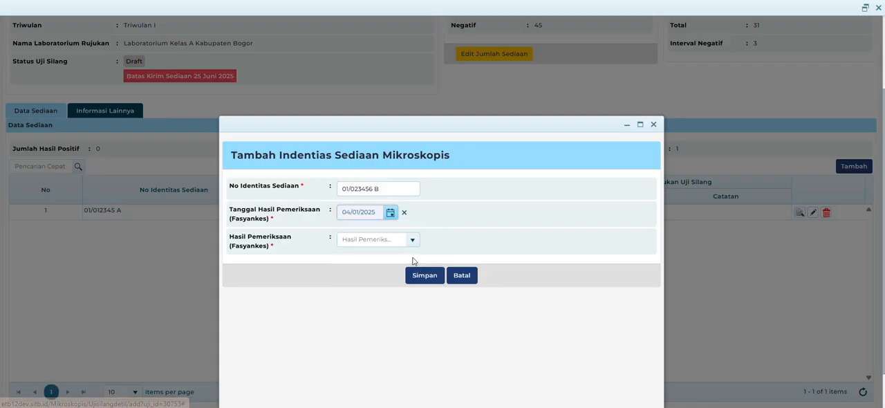
pyautogui.click(413, 240)
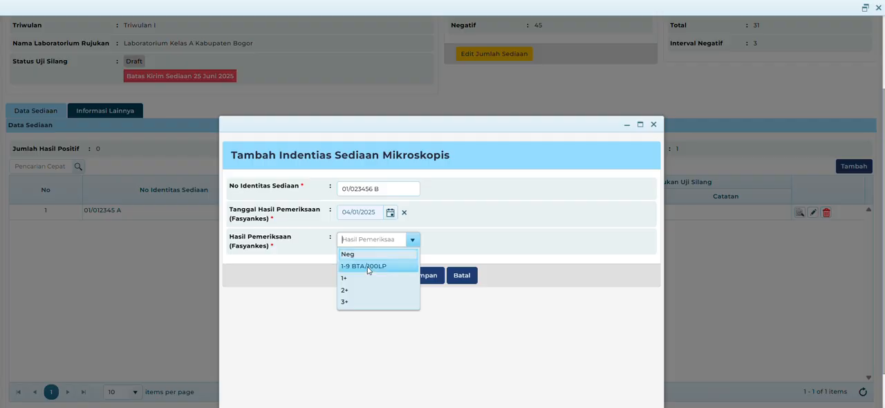
pyautogui.click(369, 266)
pyautogui.click(424, 276)
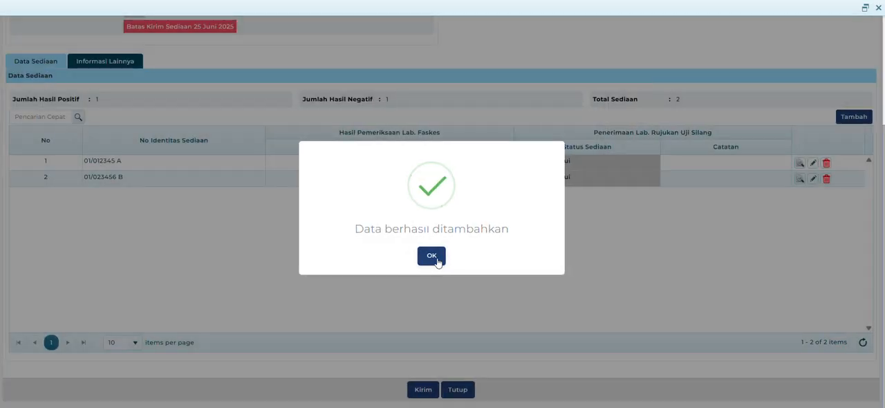
pyautogui.click(436, 254)
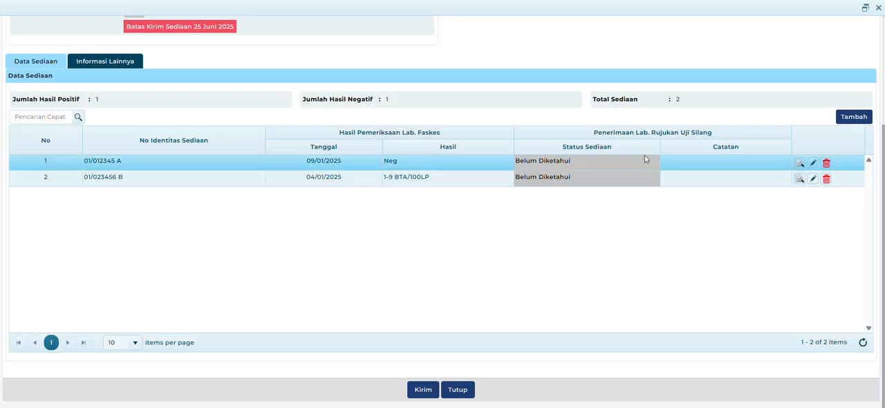
# - Start a third slide entry in Data Sediaan with slide identity number 01/03456 B
pyautogui.click(855, 119)
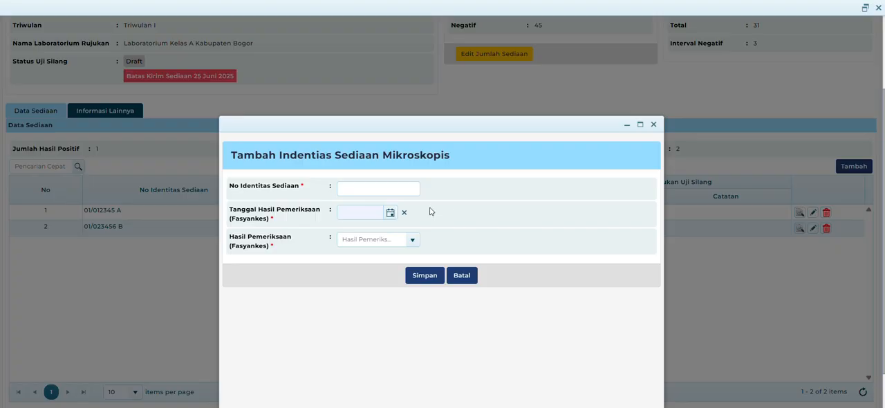
pyautogui.click(417, 189)
pyautogui.write('03')
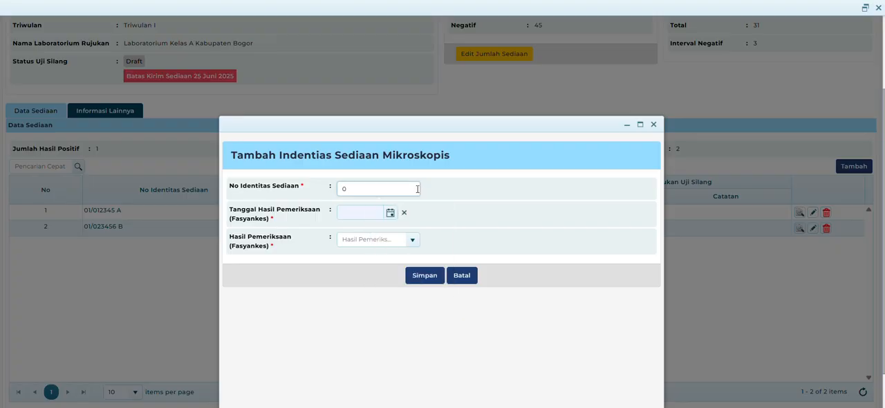
pyautogui.press('BackSpace')
pyautogui.write('01/03')
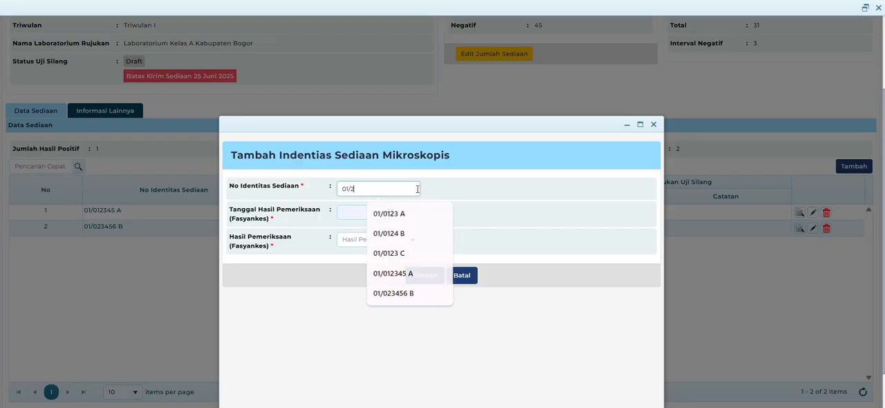
pyautogui.press('BackSpace')
pyautogui.write('03456 B')
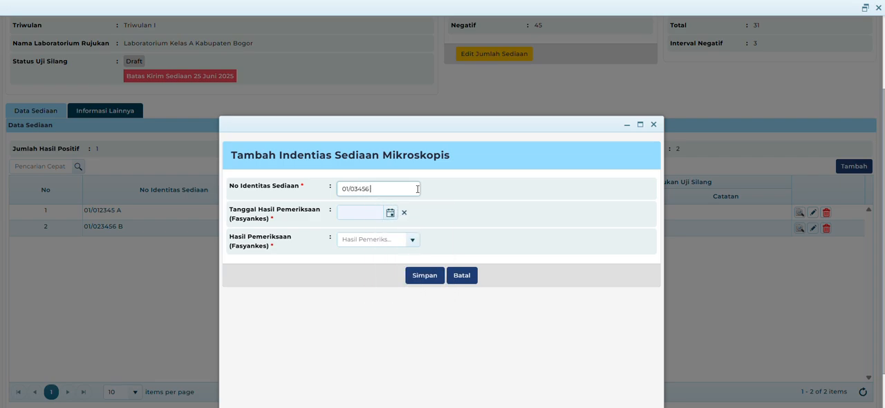
# - Set slide 01/03456 B's examination date to 06/02/2025 and its result to 1+, and save the entry
pyautogui.click(390, 213)
pyautogui.click(382, 229)
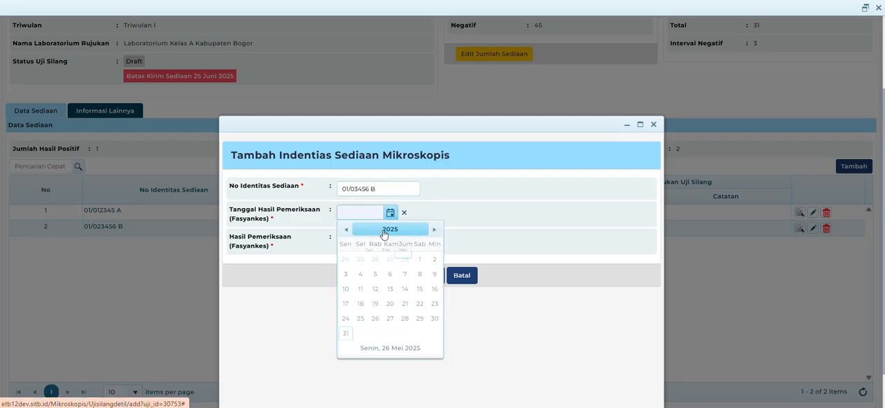
pyautogui.click(378, 247)
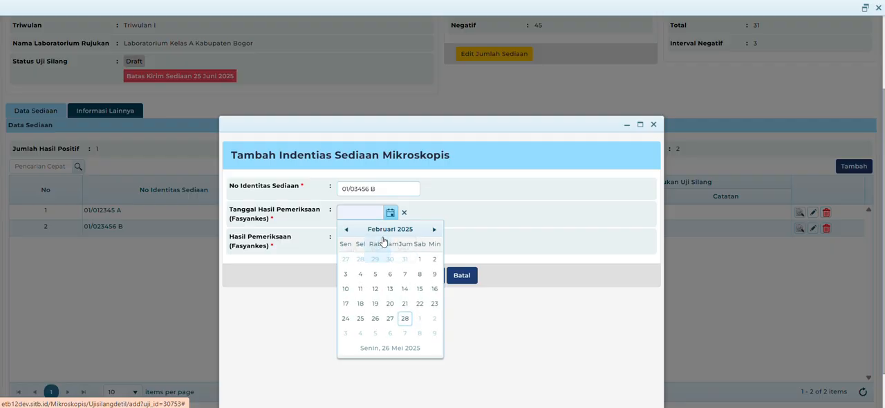
pyautogui.click(390, 274)
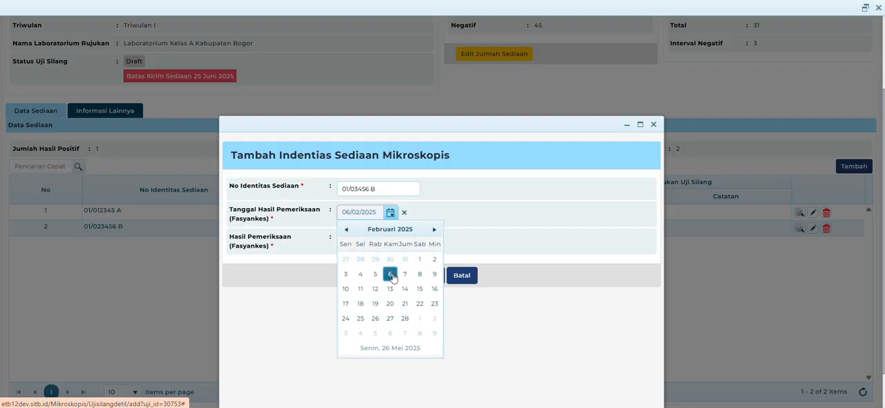
pyautogui.click(417, 242)
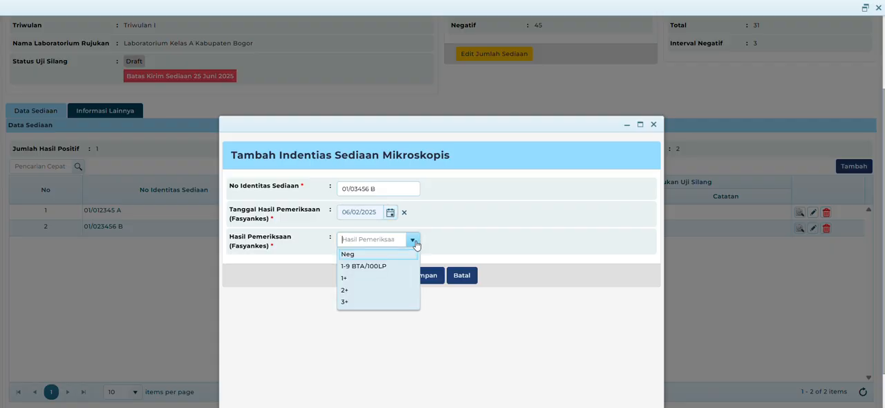
pyautogui.click(367, 278)
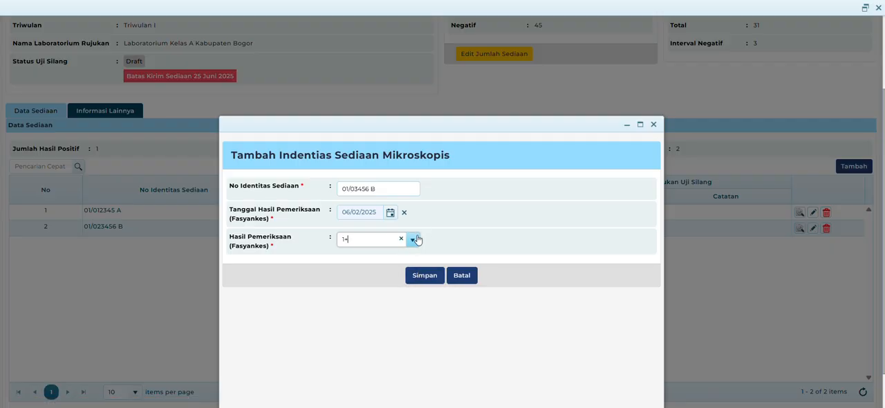
pyautogui.click(416, 240)
pyautogui.click(417, 239)
pyautogui.click(427, 275)
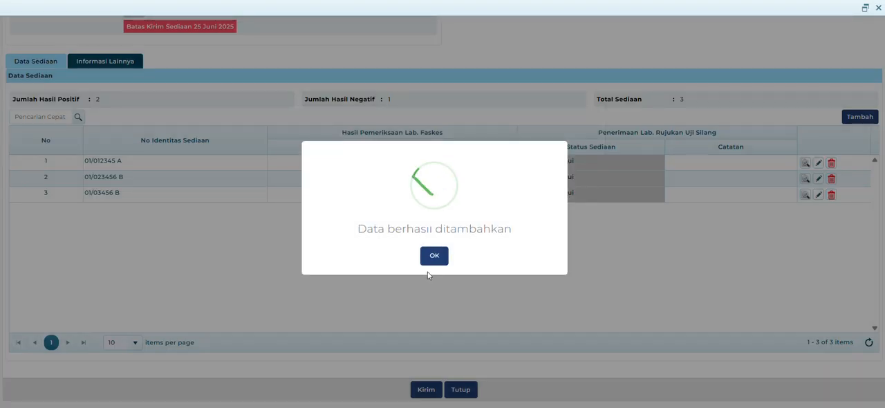
pyautogui.click(434, 255)
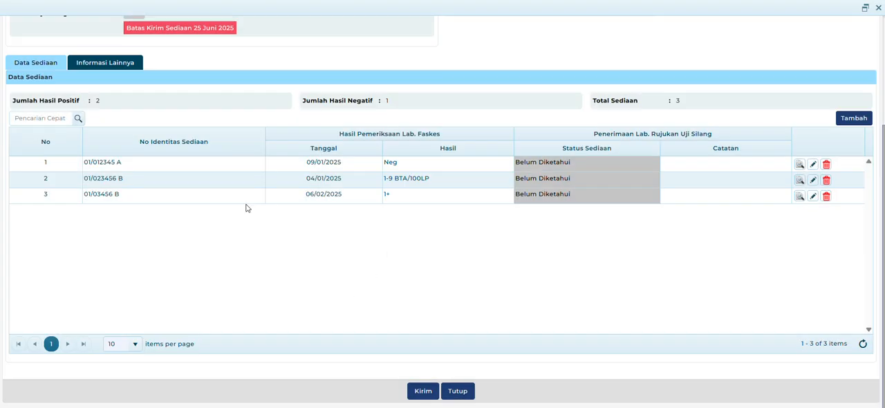
# - Review the record's general information, slide counts and entered slides, including the officer and delivery details under Informasi Lainnya
pyautogui.scroll(3, 247, 208)
pyautogui.scroll(-2, 241, 208)
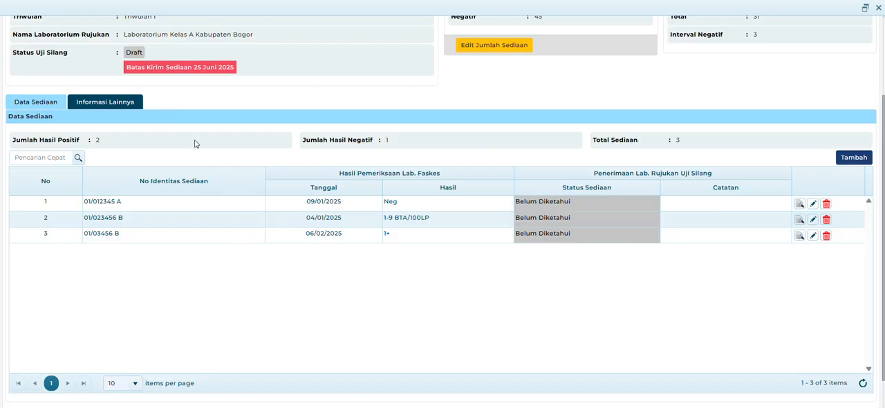
pyautogui.scroll(2, 369, 268)
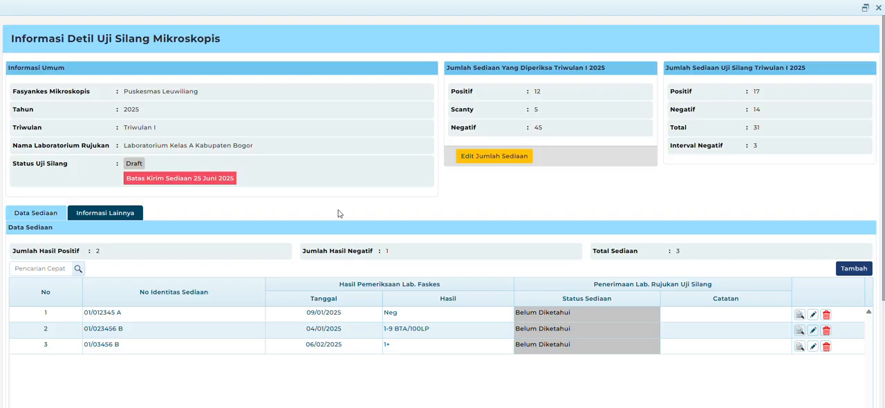
pyautogui.scroll(-1, 629, 192)
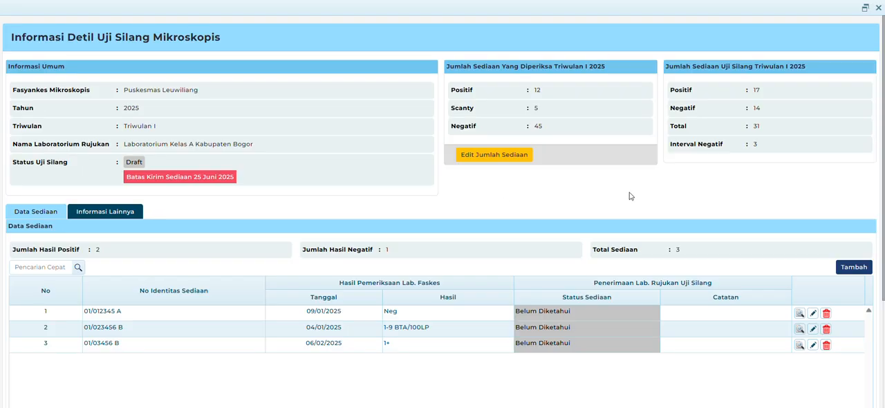
pyautogui.scroll(-3, 629, 194)
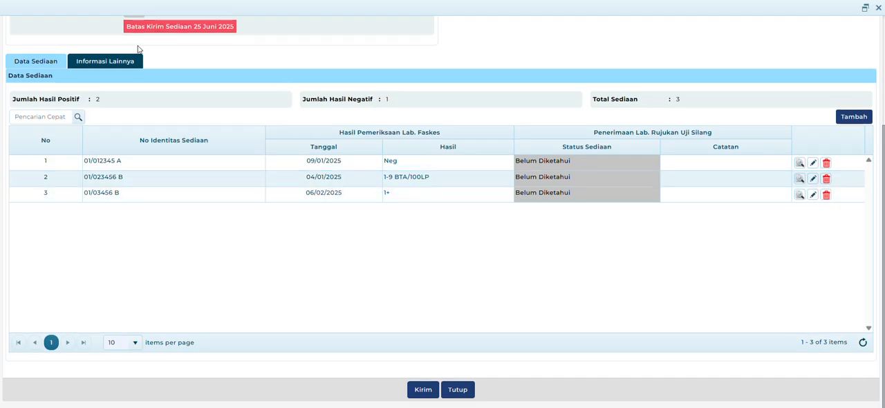
pyautogui.click(108, 64)
pyautogui.click(109, 64)
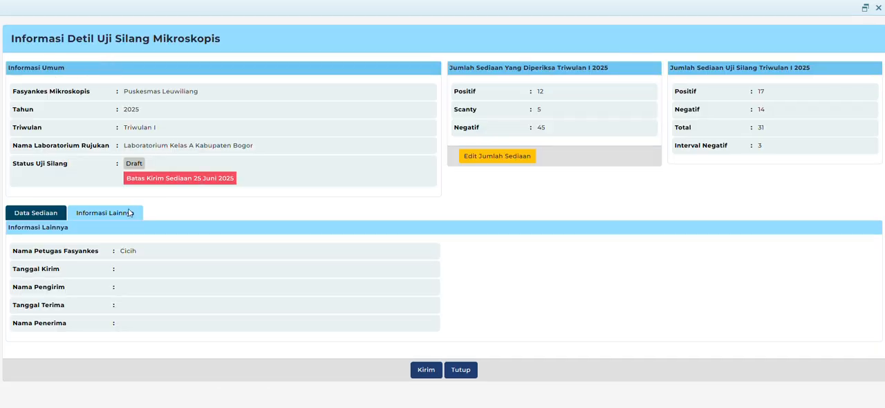
pyautogui.click(27, 212)
pyautogui.scroll(-3, 347, 166)
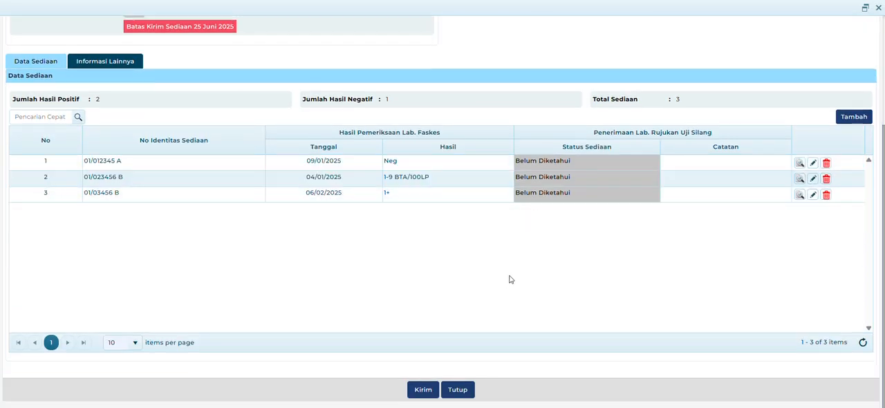
pyautogui.scroll(5, 565, 250)
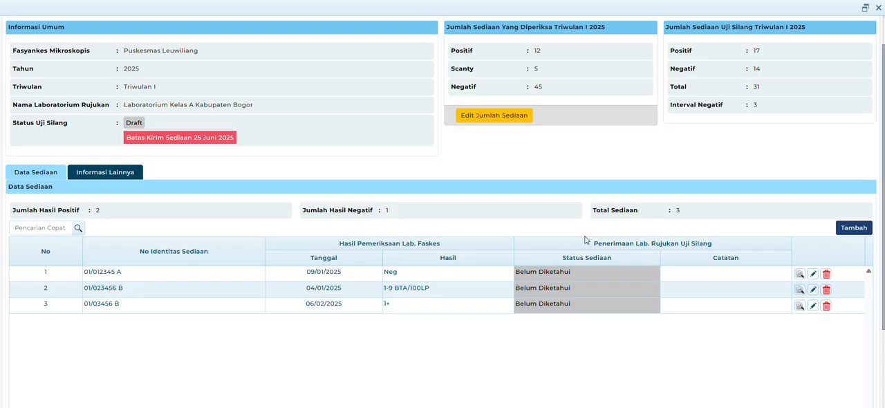
# - Try to send the cross-check record with its three slide entries to the reference laboratory
pyautogui.scroll(-3, 304, 288)
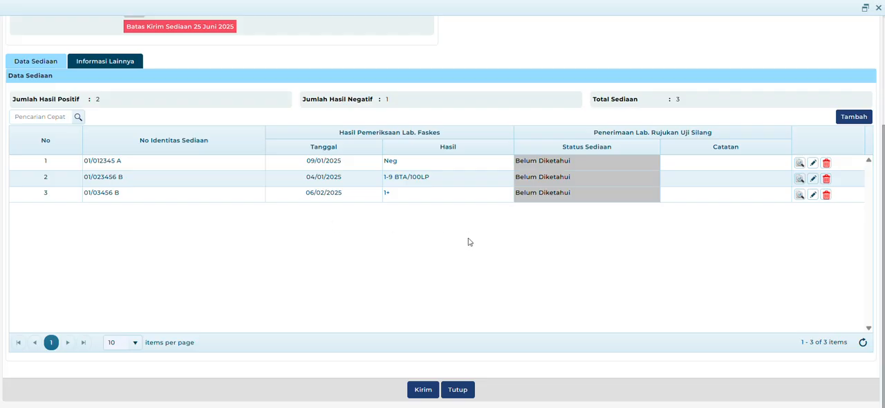
pyautogui.click(423, 391)
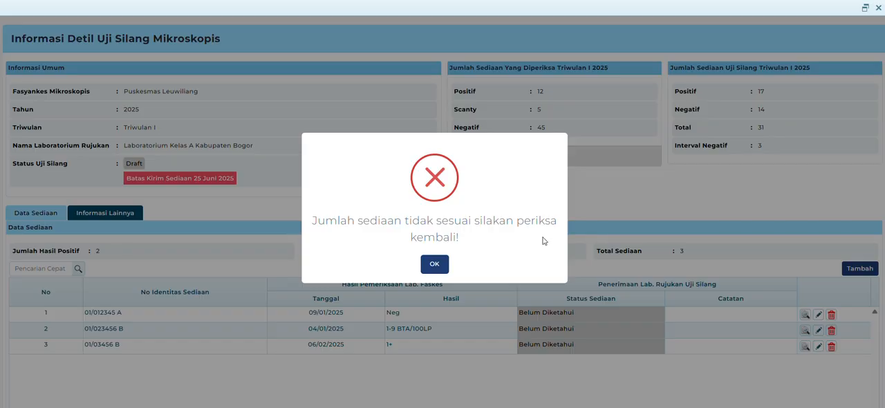
pyautogui.click(434, 264)
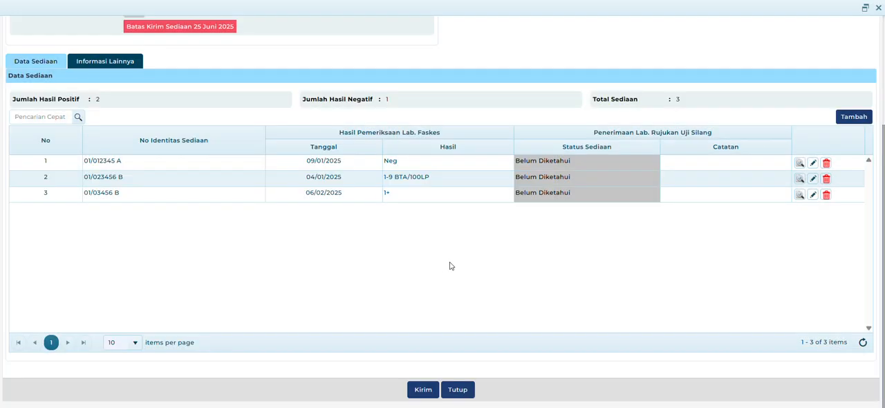
# - Compare the entered slide totals with the required cross-check counts for Triwulan I 2025, and close the record's details
pyautogui.scroll(3, 485, 276)
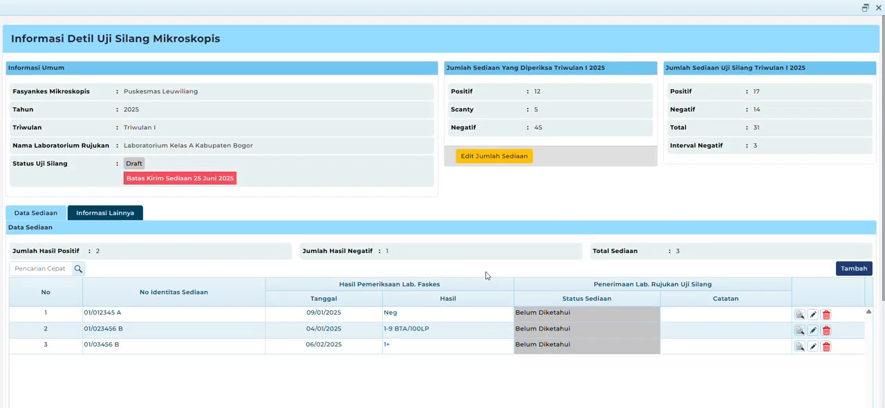
pyautogui.scroll(-3, 485, 275)
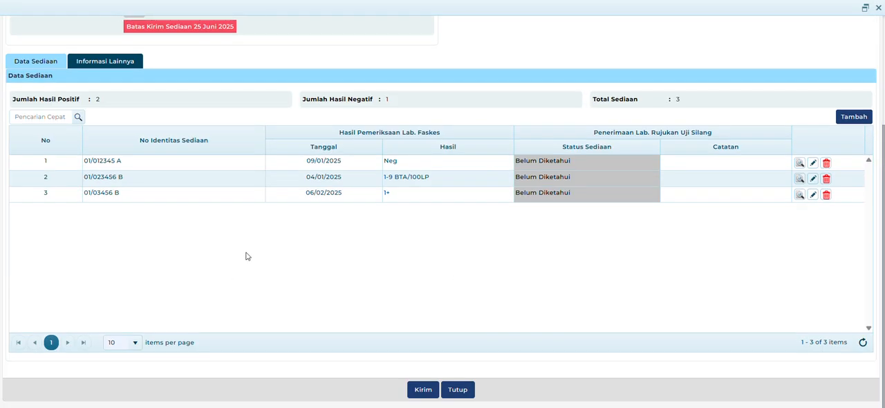
pyautogui.scroll(3, 265, 258)
pyautogui.scroll(-3, 264, 259)
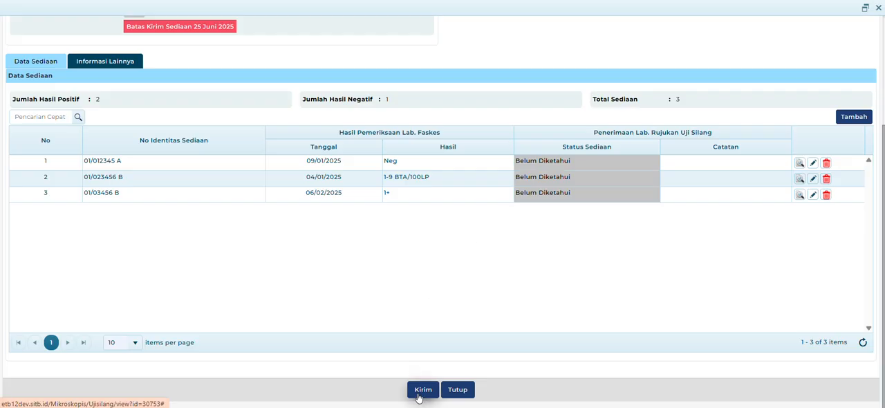
pyautogui.scroll(1, 525, 292)
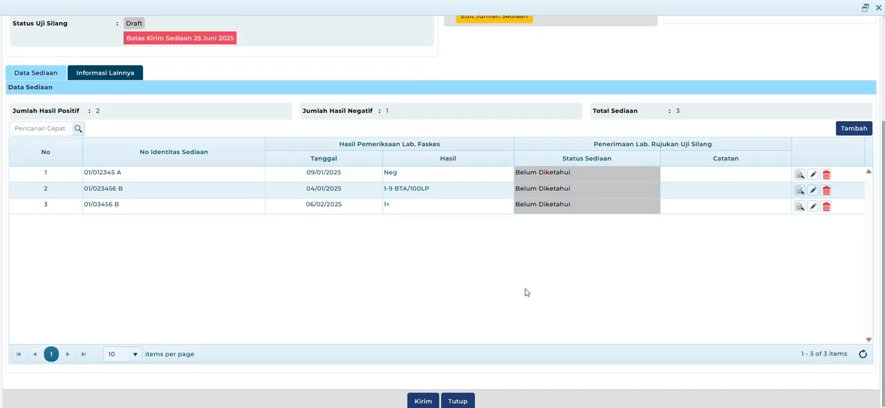
pyautogui.scroll(1, 525, 291)
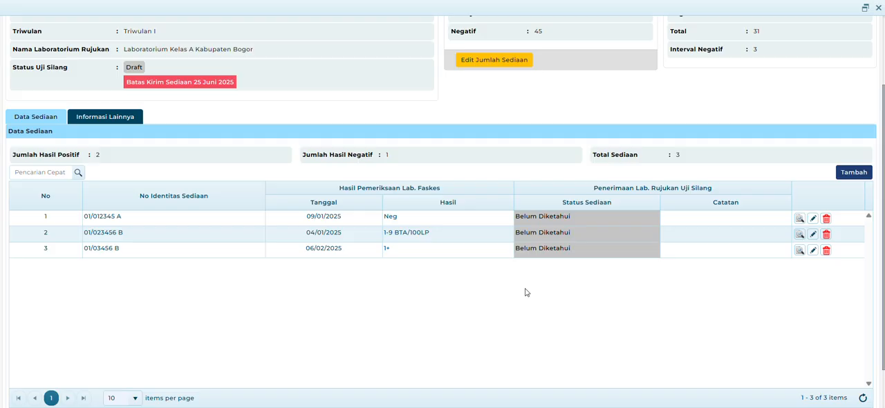
pyautogui.scroll(2, 525, 292)
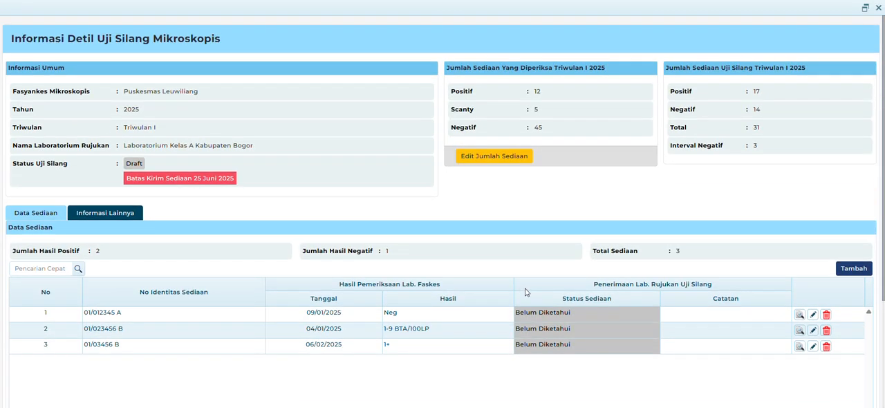
pyautogui.click(879, 8)
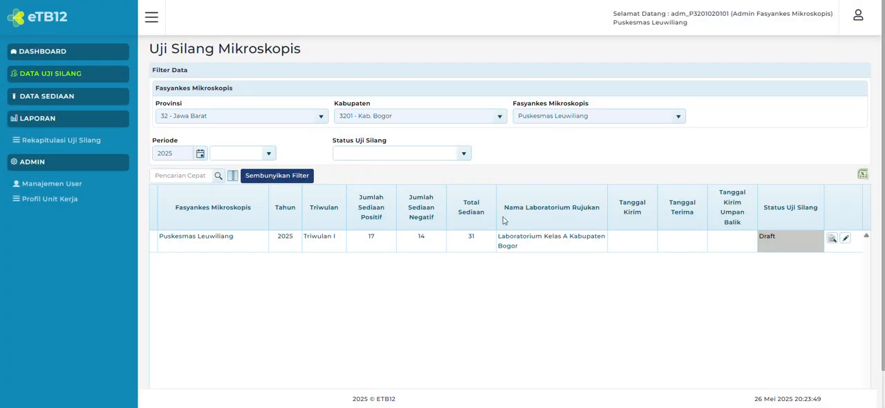